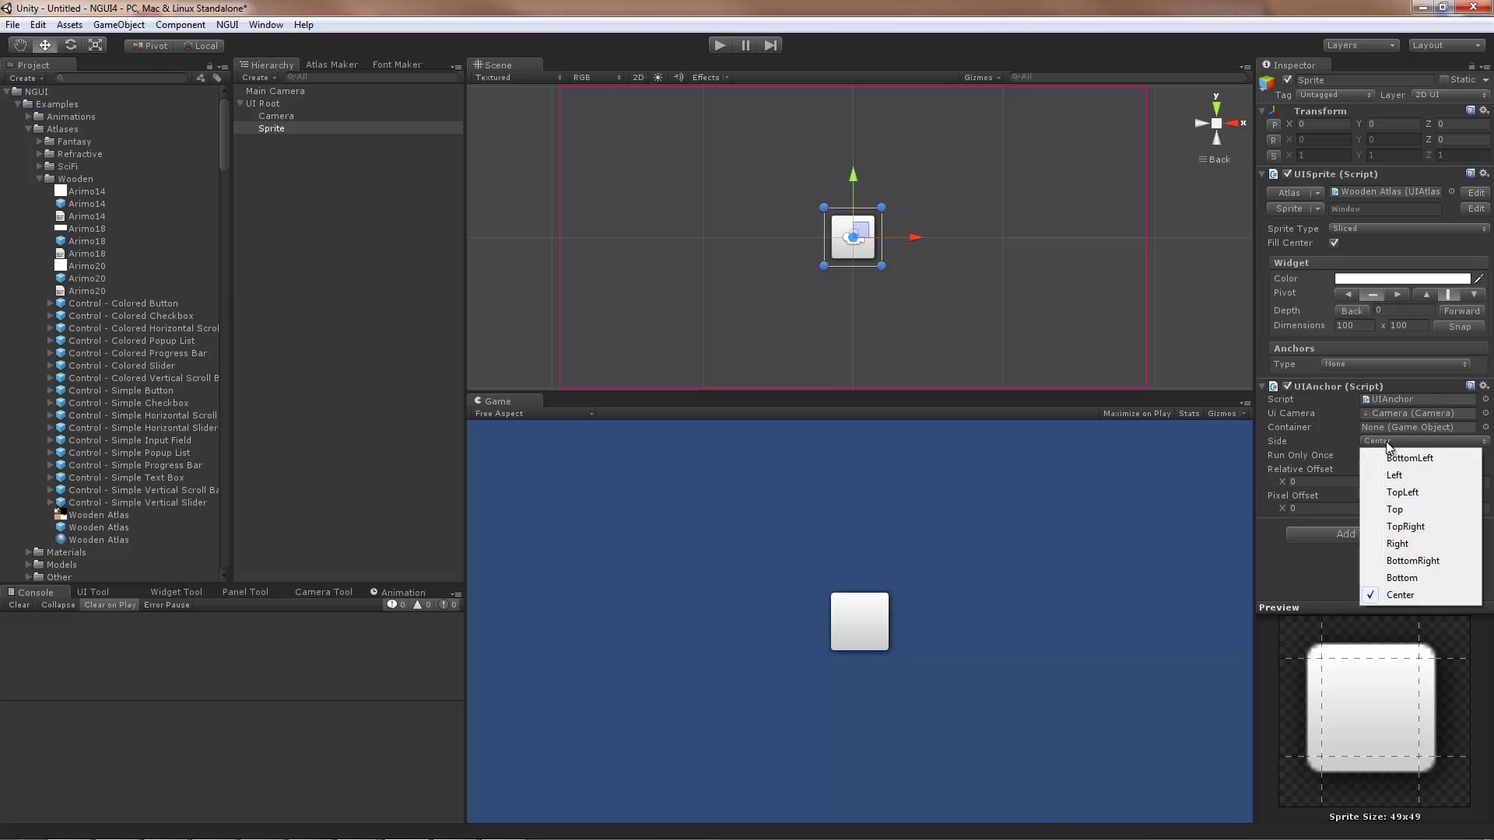
# - Set the side of the sprite's UIAnchor component to TopLeft
pyautogui.click(1419, 493)
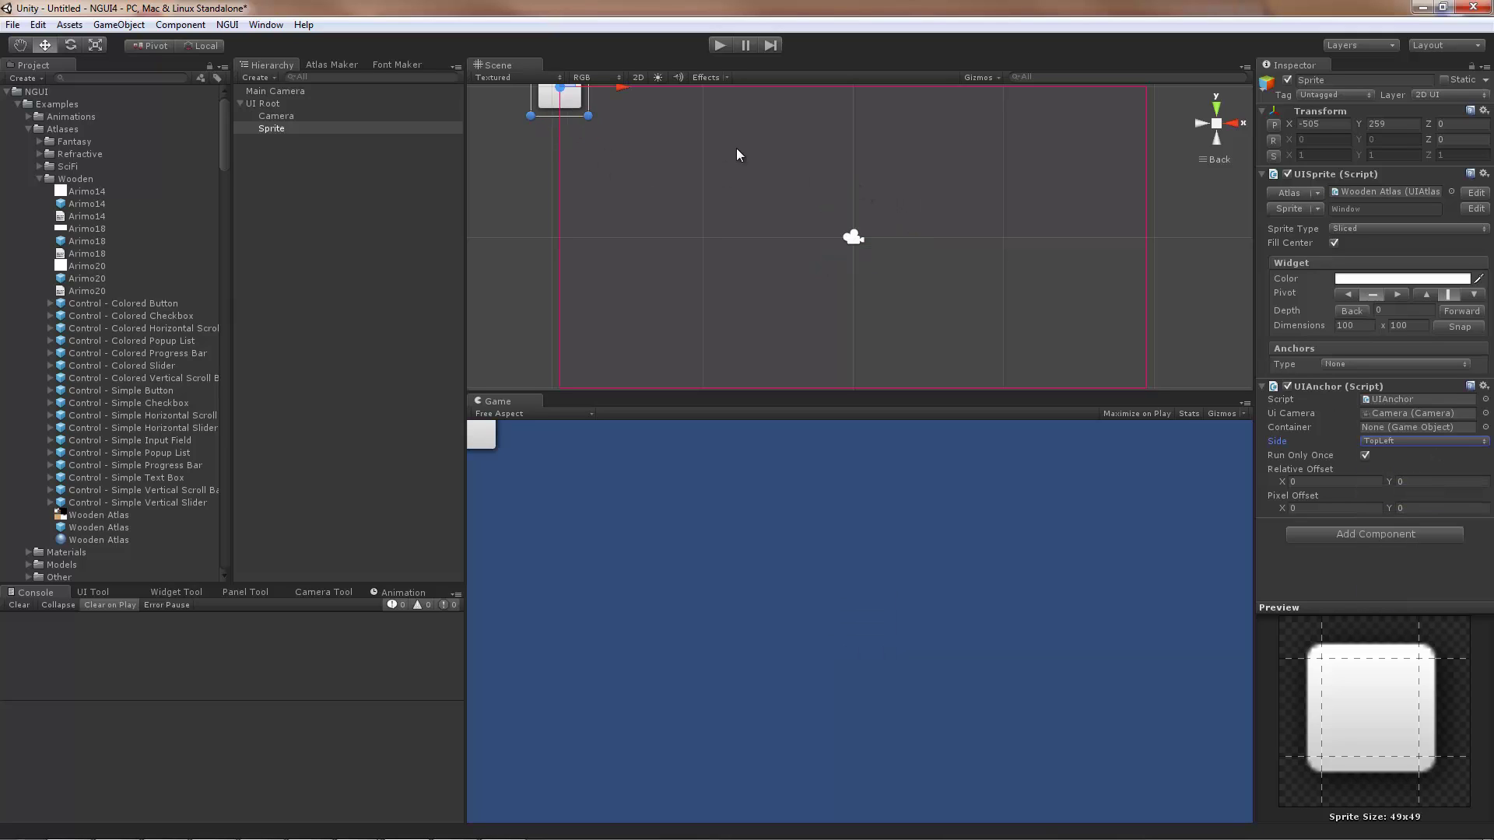
pyautogui.scroll(-2, 736, 150)
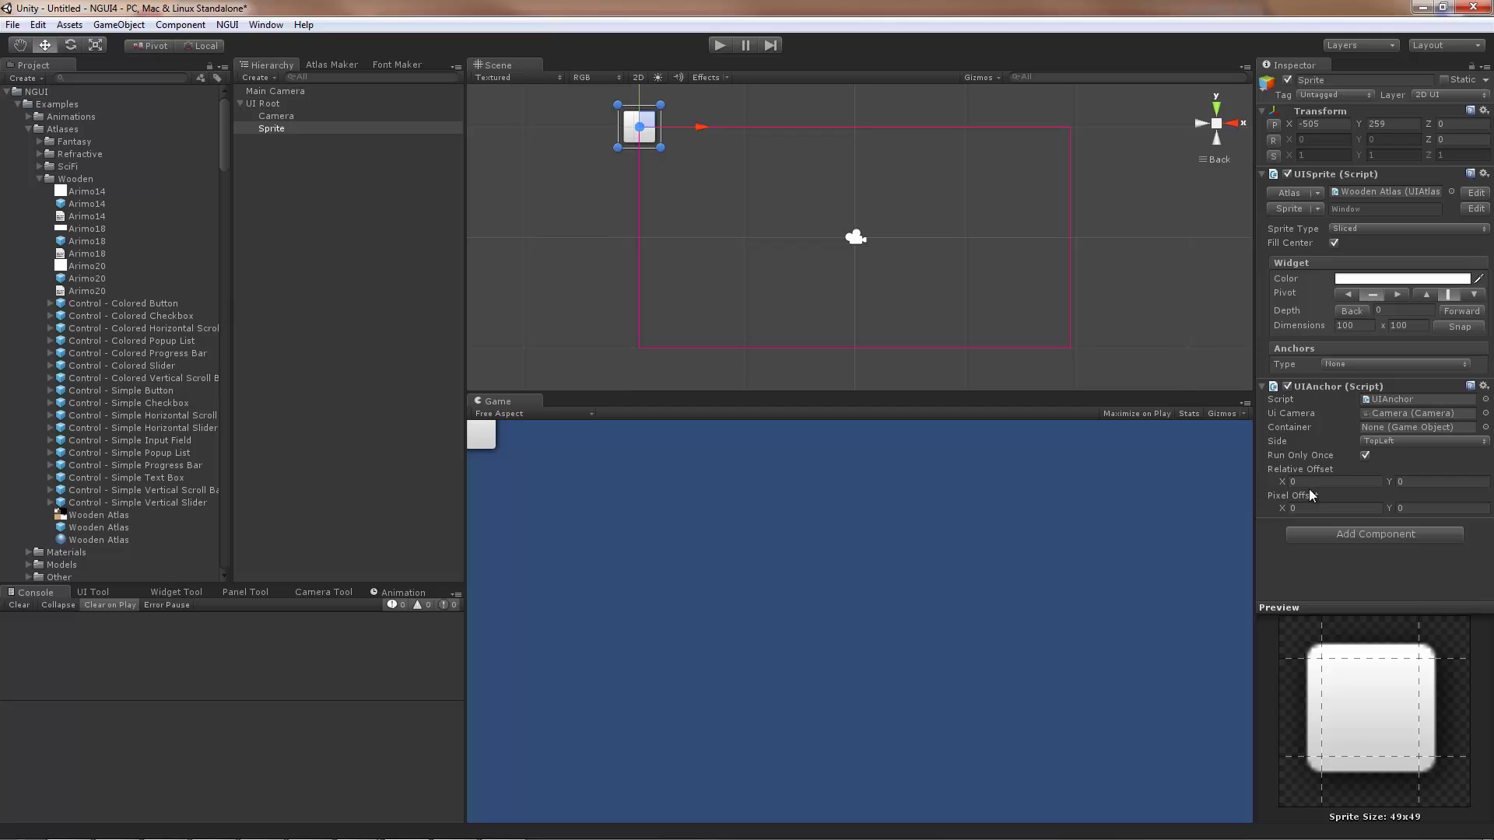
# - Remove the UIAnchor component from the sprite and set the sprite's own anchor type to Unified
pyautogui.rightClick(1322, 386)
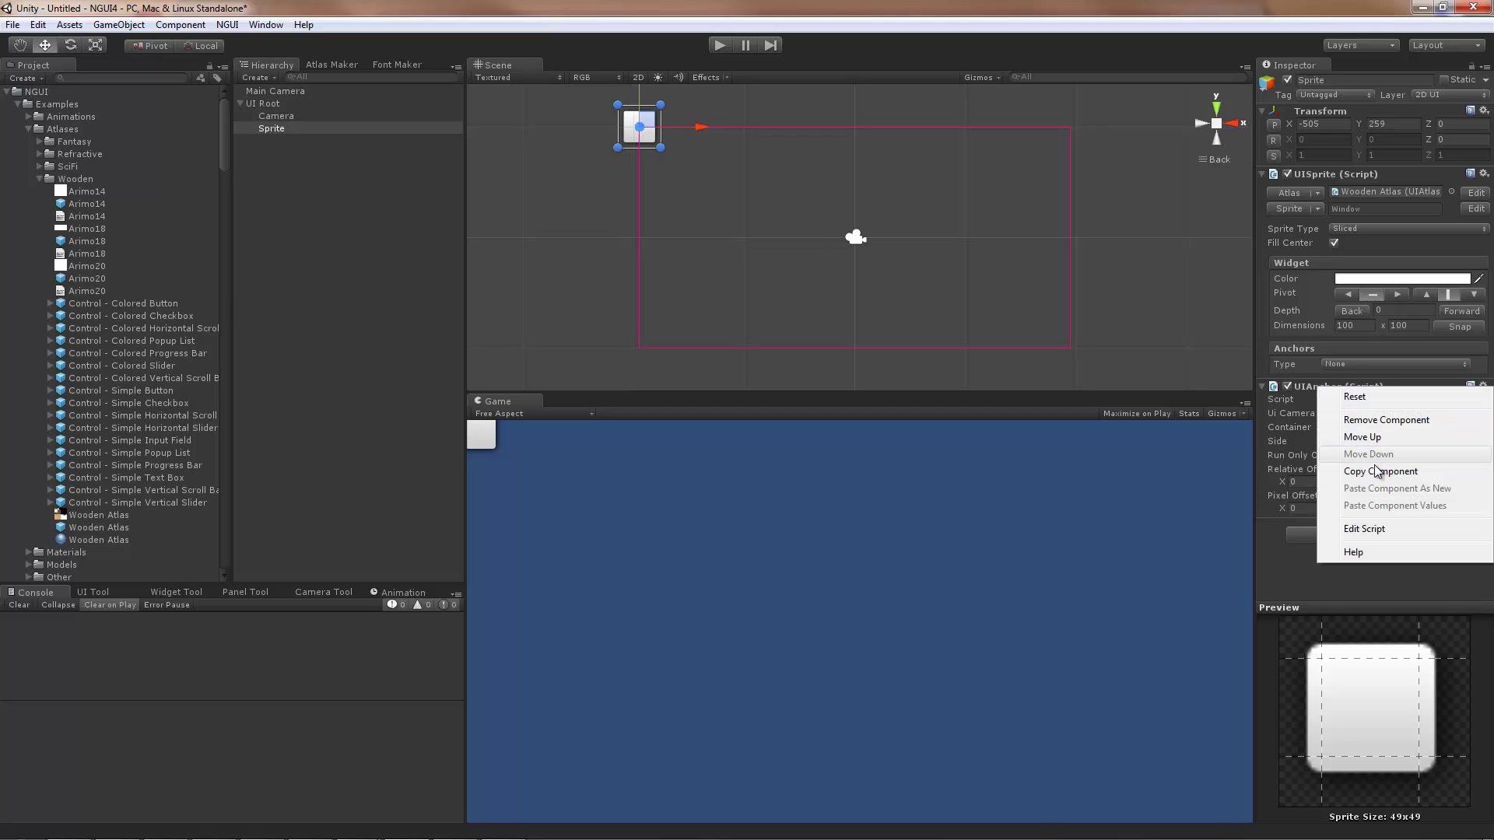
pyautogui.click(1378, 420)
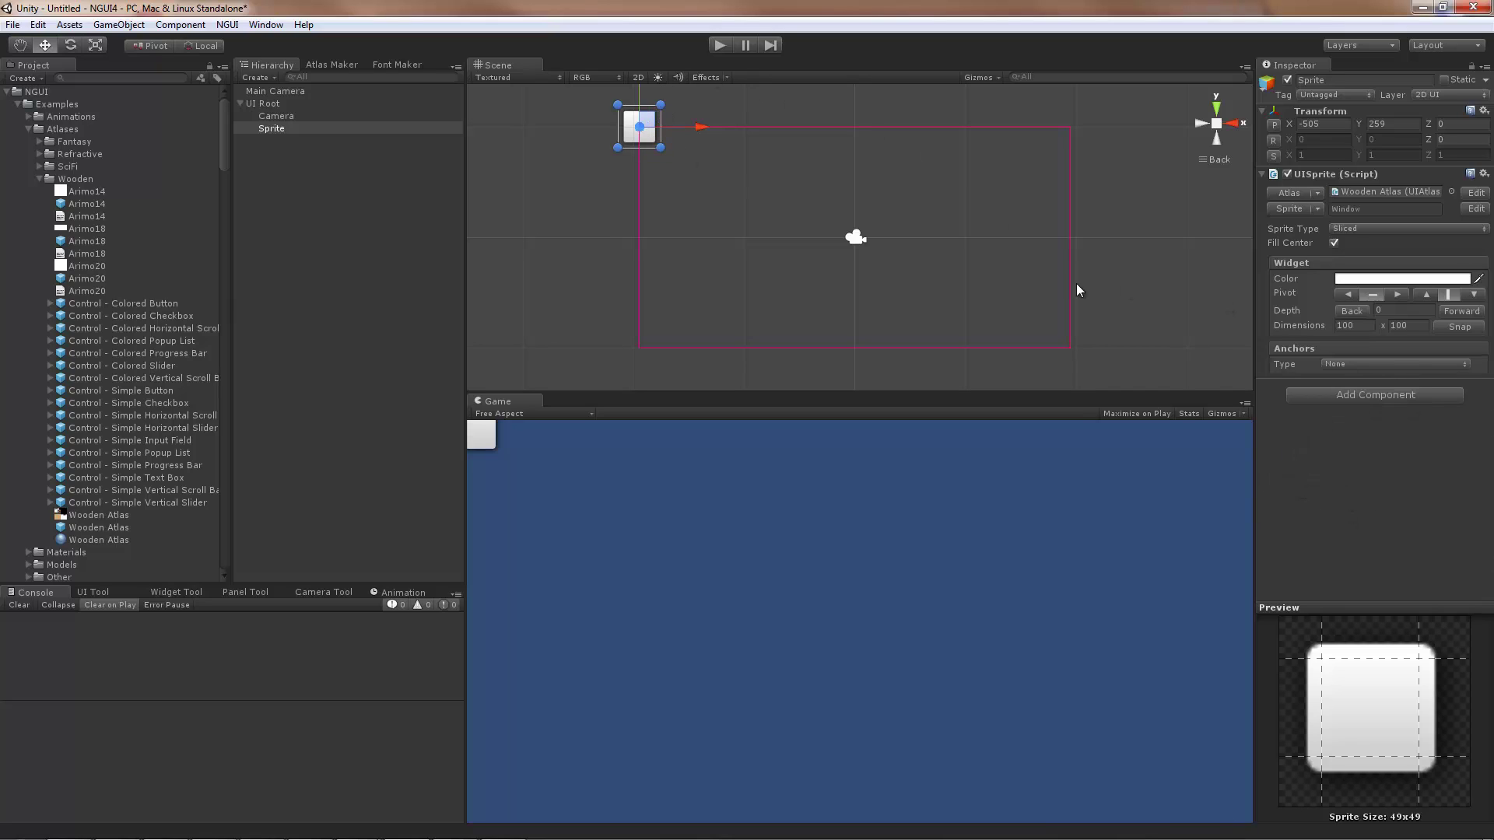
pyautogui.click(1396, 363)
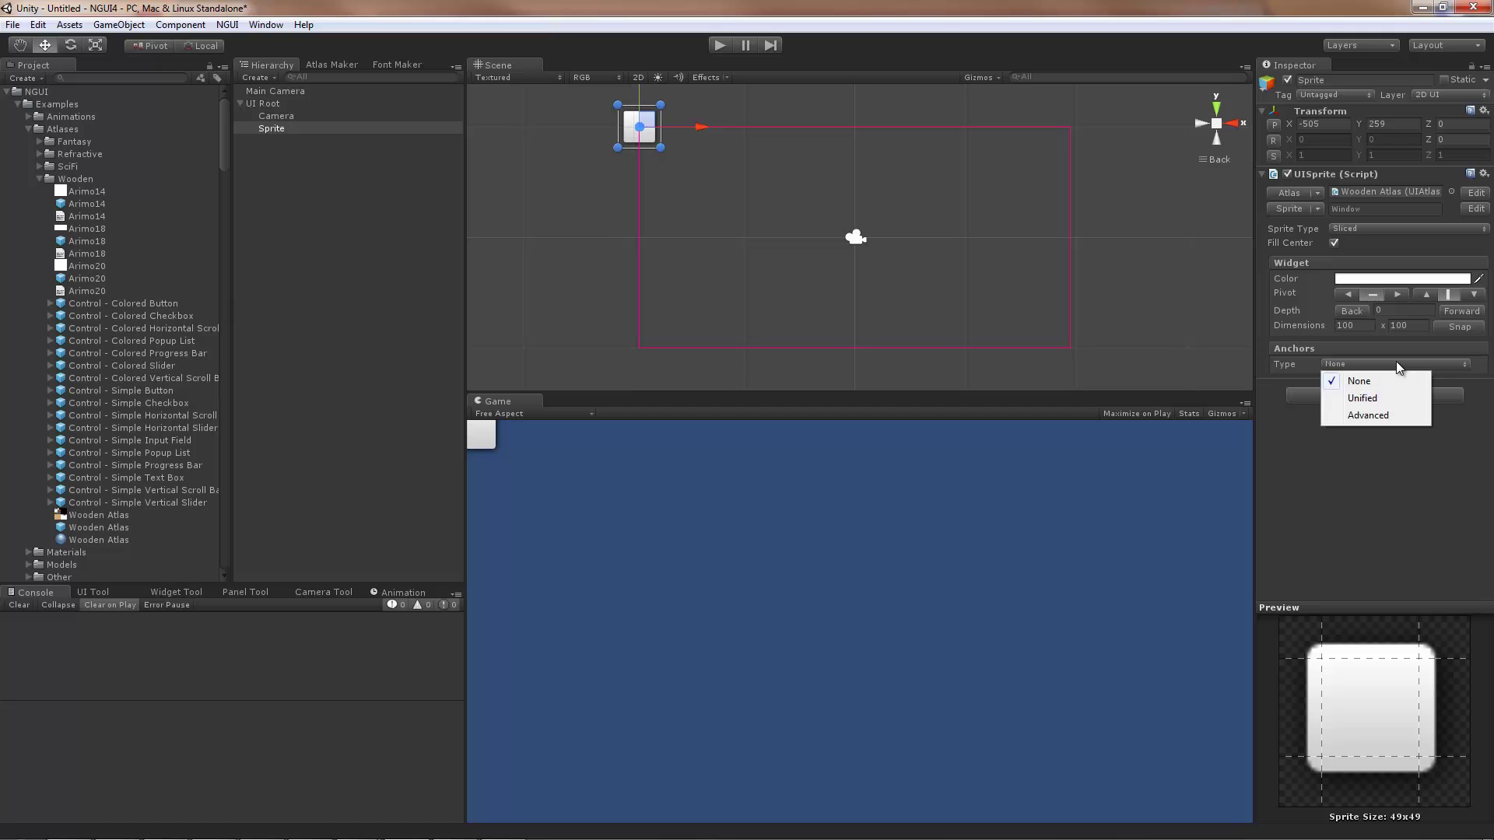
pyautogui.click(1385, 400)
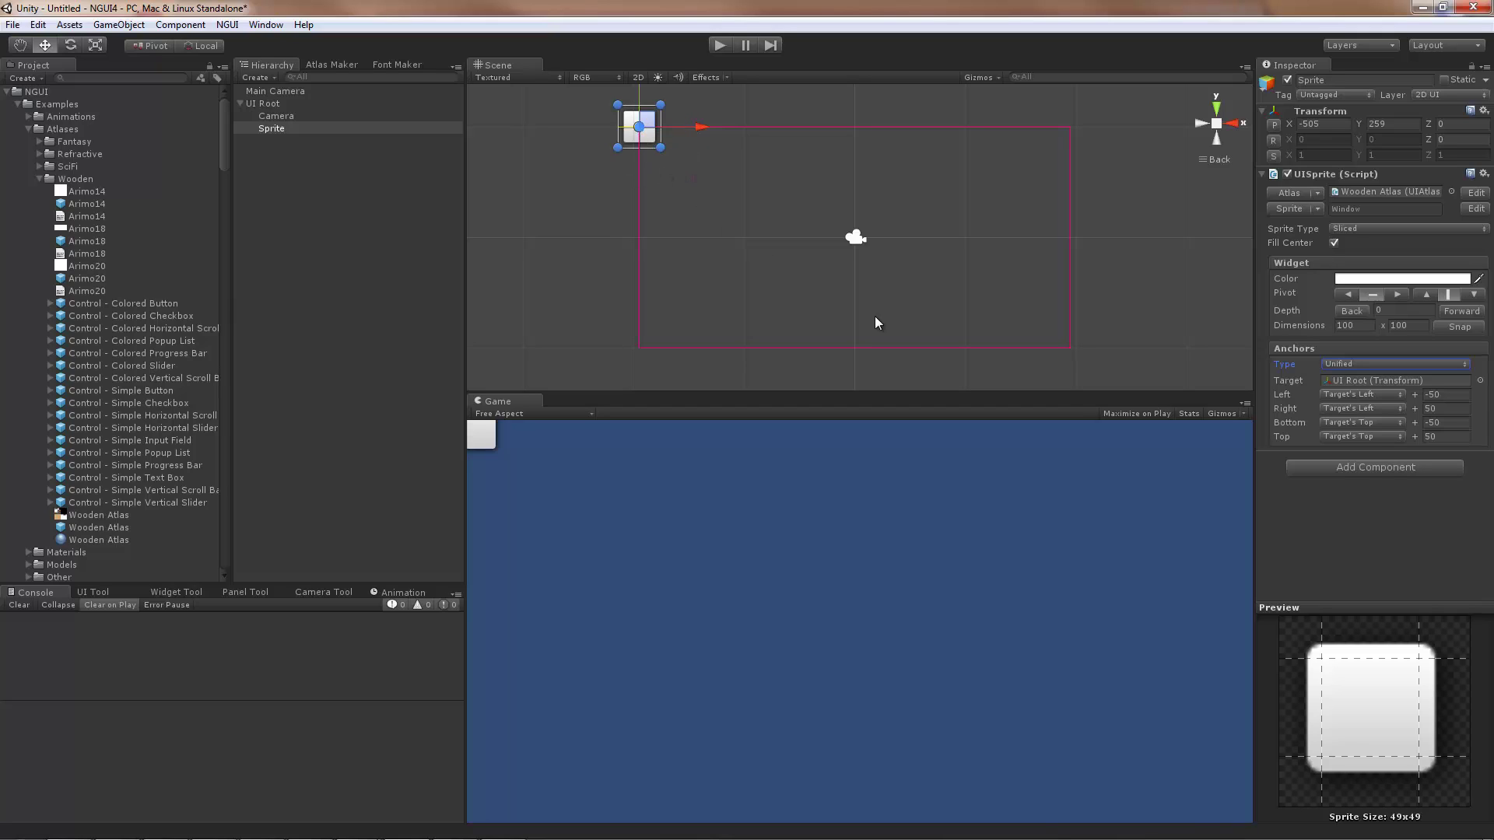
# - Move the sprite inside the UI root's upper-left corner and resize it to about 182 x 106
pyautogui.moveTo(643, 130); pyautogui.dragTo(669, 155)
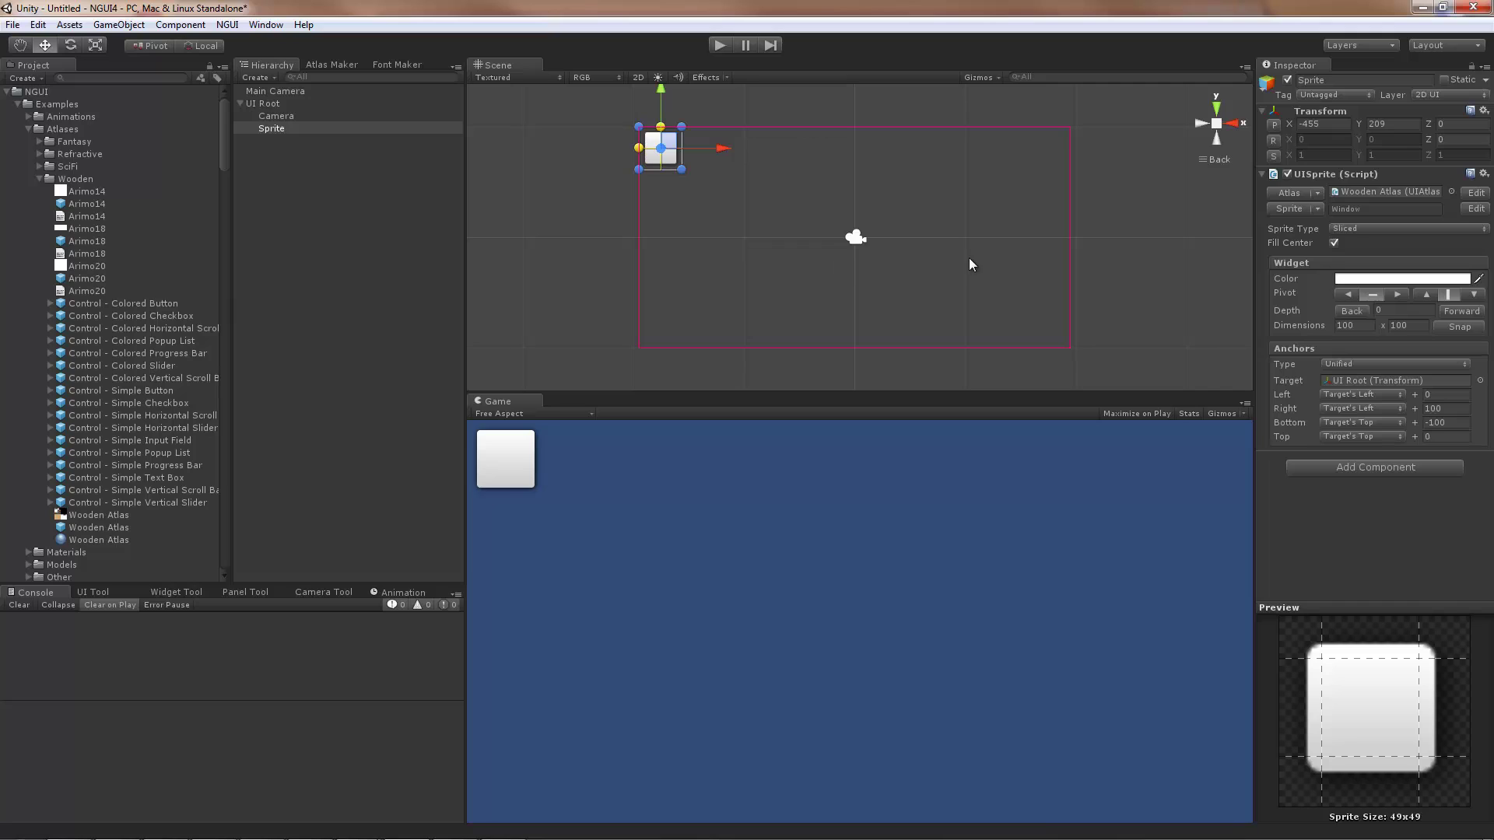
pyautogui.moveTo(682, 169); pyautogui.dragTo(731, 217)
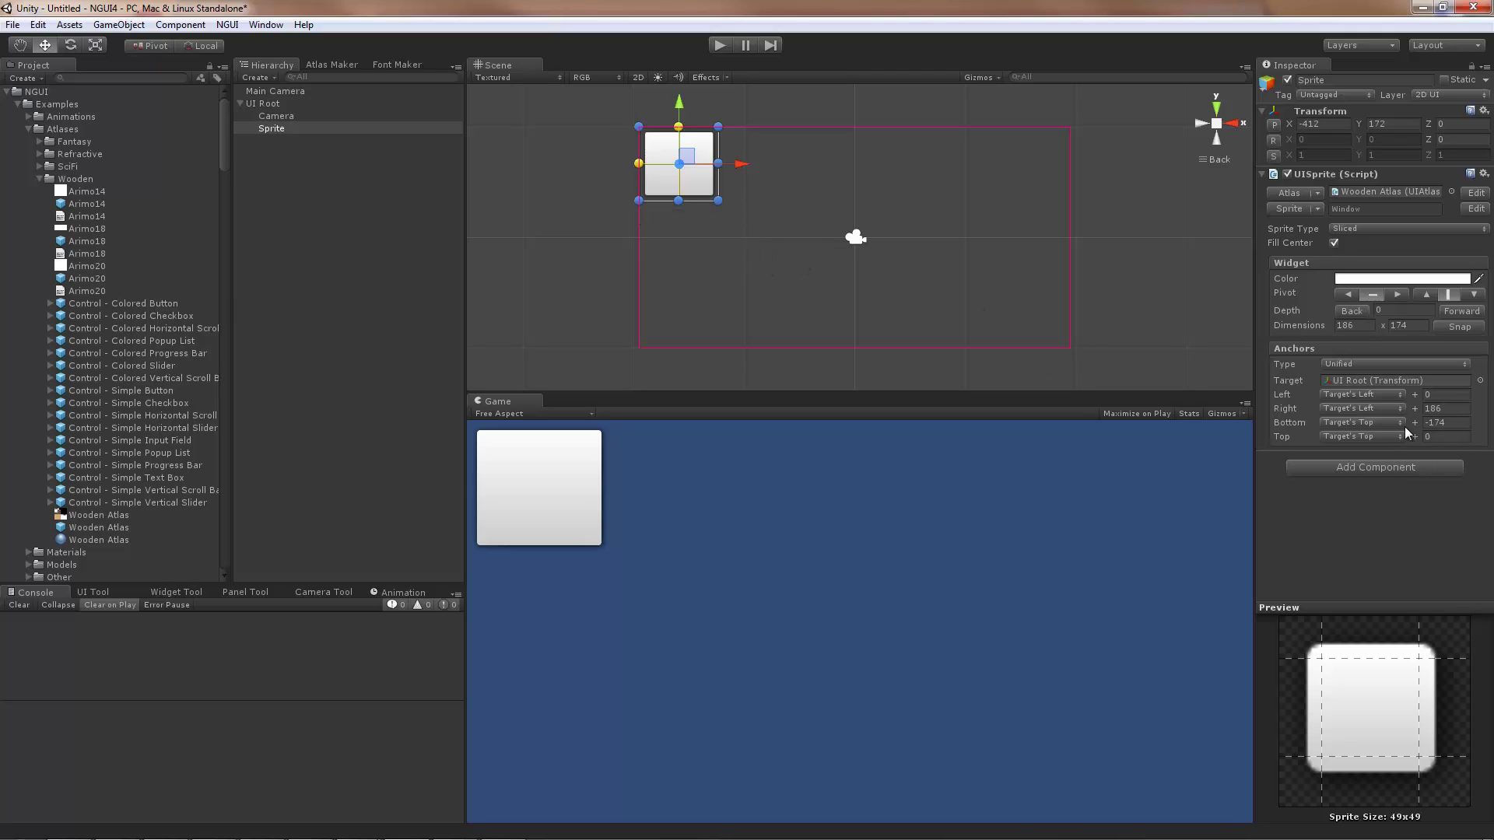
pyautogui.moveTo(719, 201)
pyautogui.mouseDown()
pyautogui.moveTo(739, 221)
pyautogui.moveTo(716, 183)
pyautogui.mouseUp()
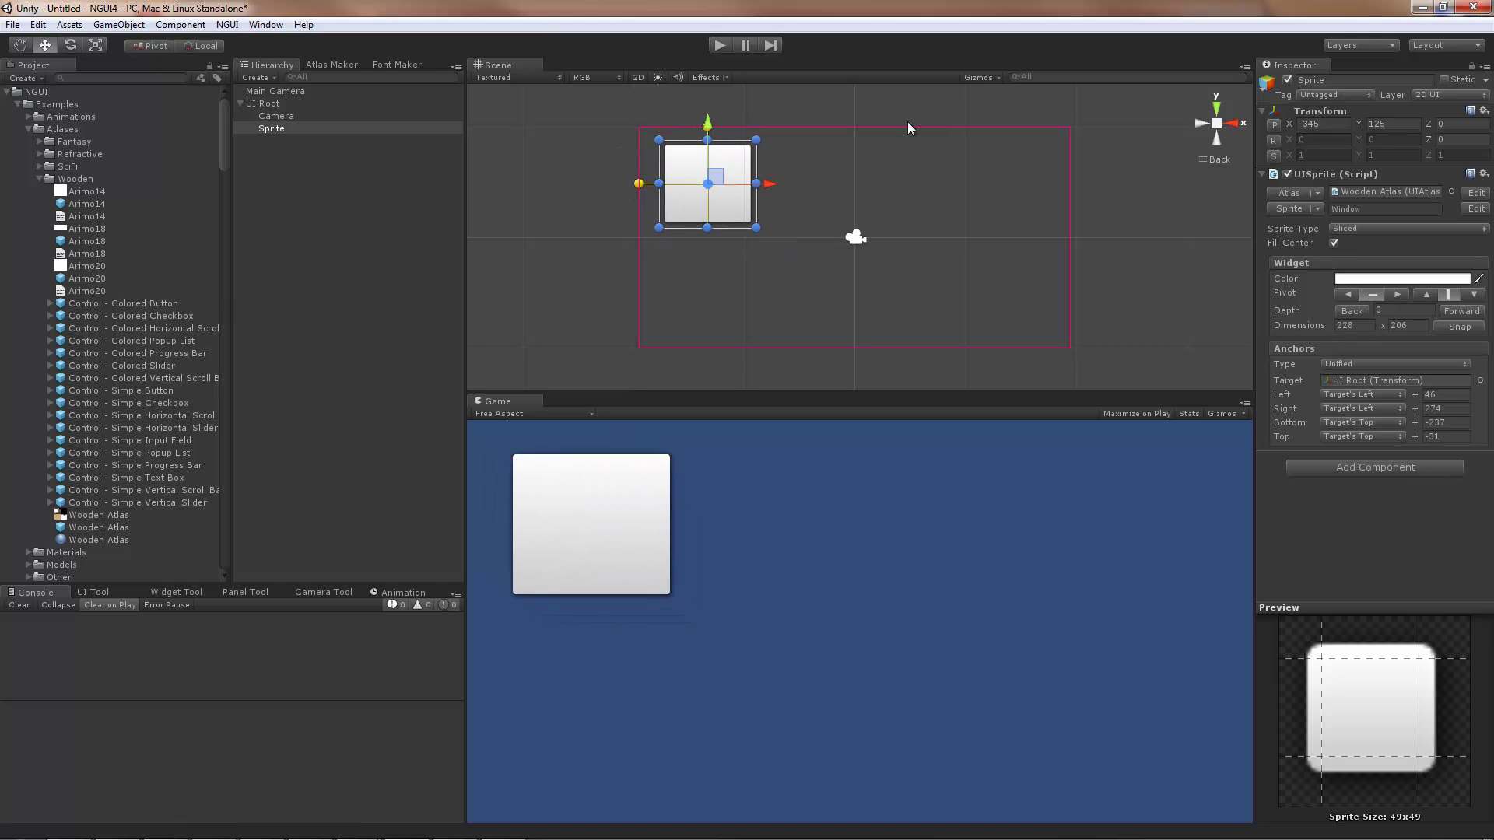
pyautogui.moveTo(754, 229); pyautogui.dragTo(718, 177)
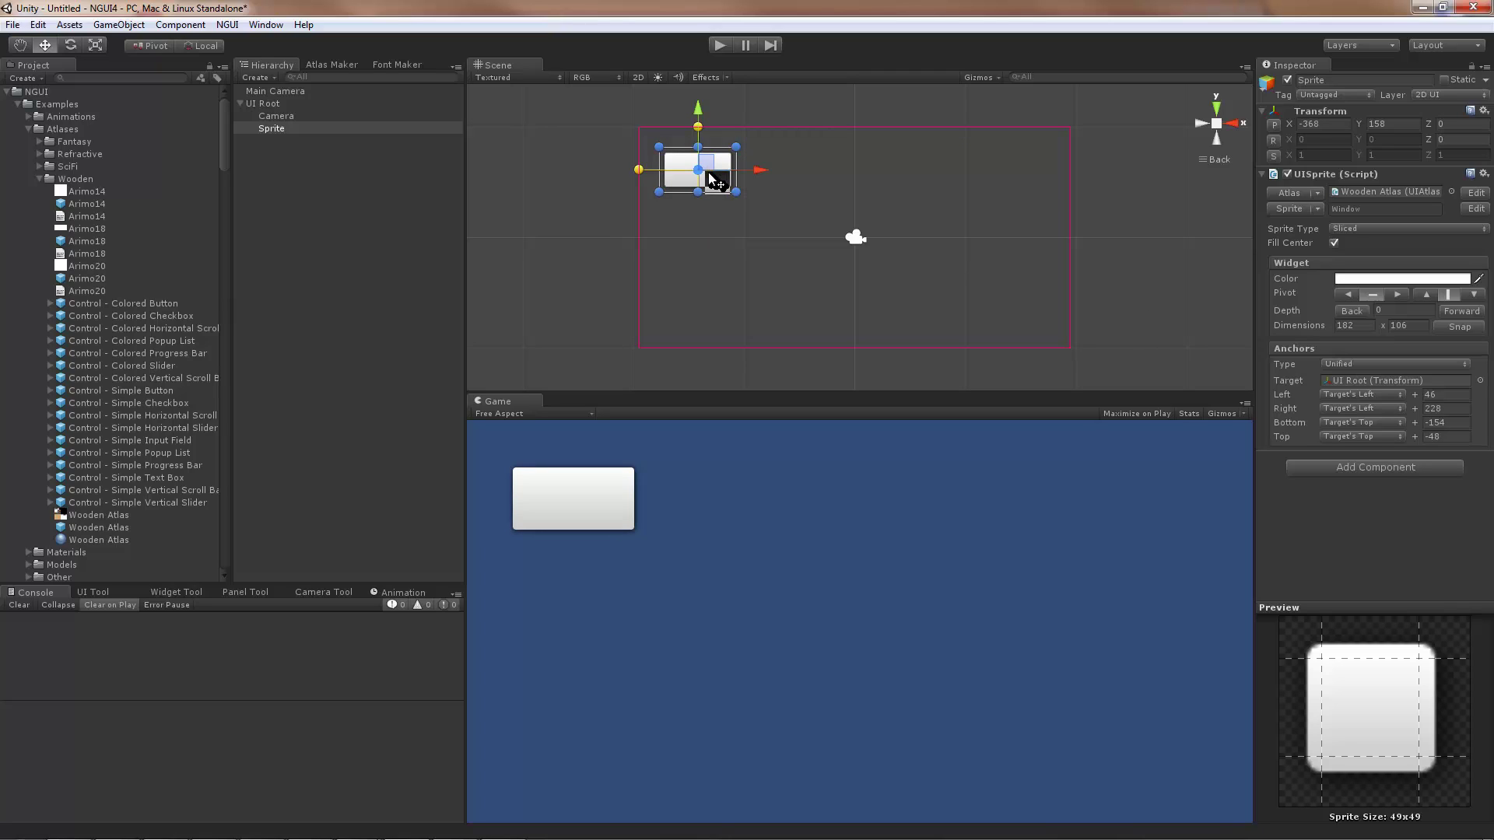
# - Move the sprite near the UI root's upper-right corner and anchor its left and right sides to Target's Right
pyautogui.moveTo(719, 182); pyautogui.dragTo(1042, 176)
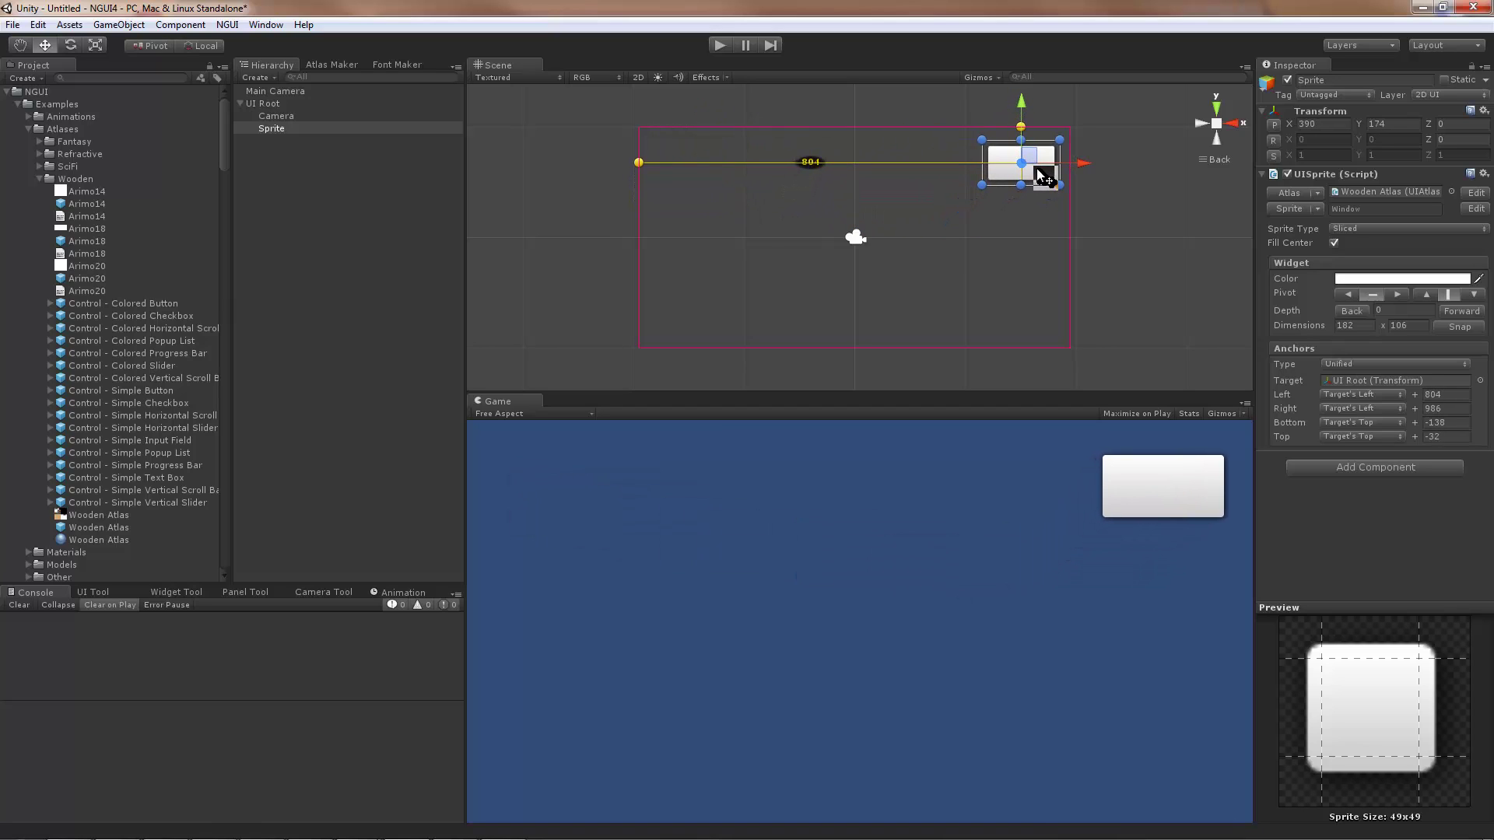
pyautogui.click(1370, 395)
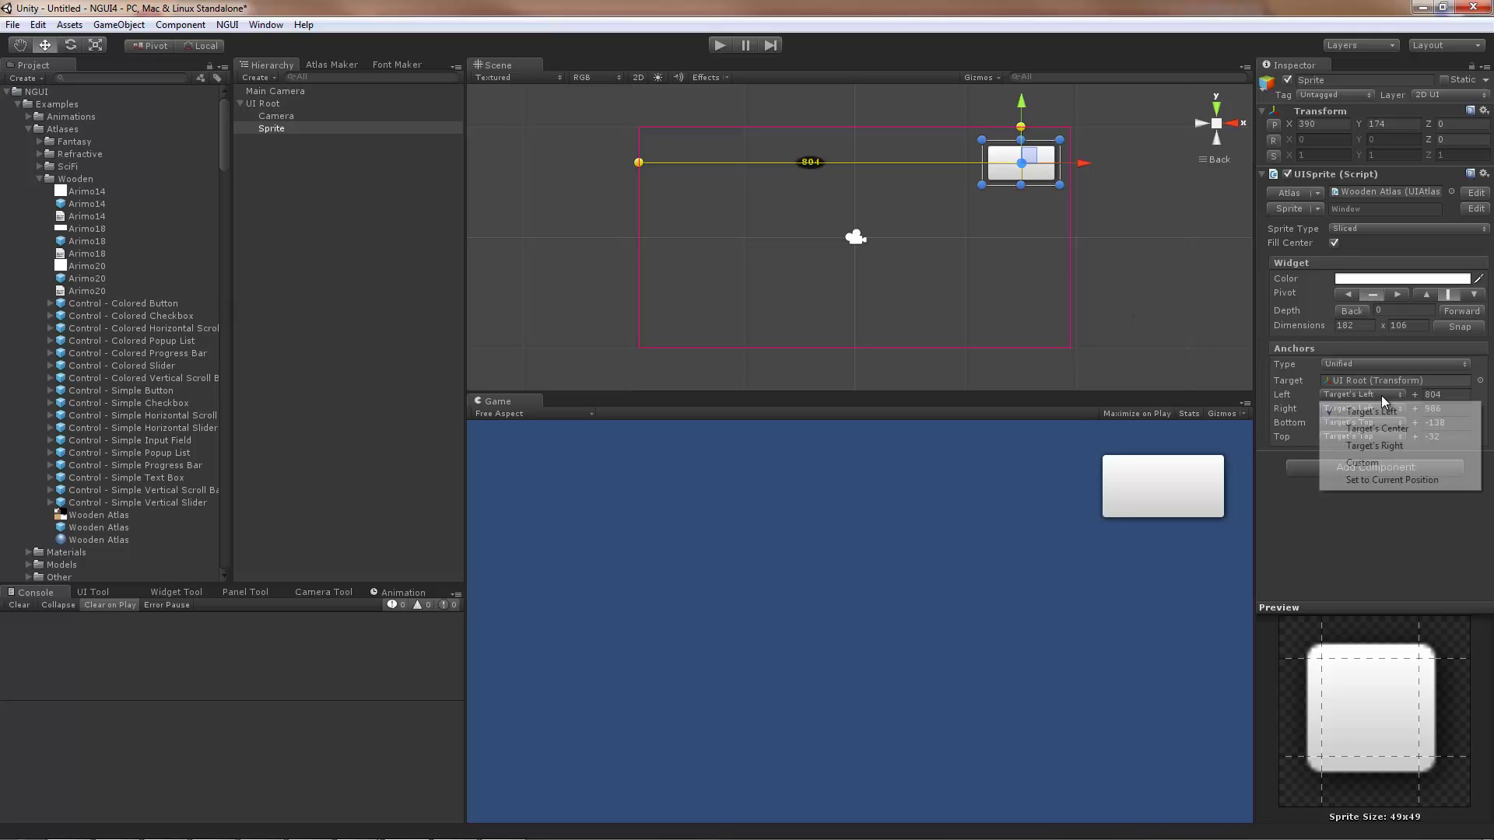
pyautogui.click(1391, 446)
pyautogui.click(1367, 409)
pyautogui.click(1371, 459)
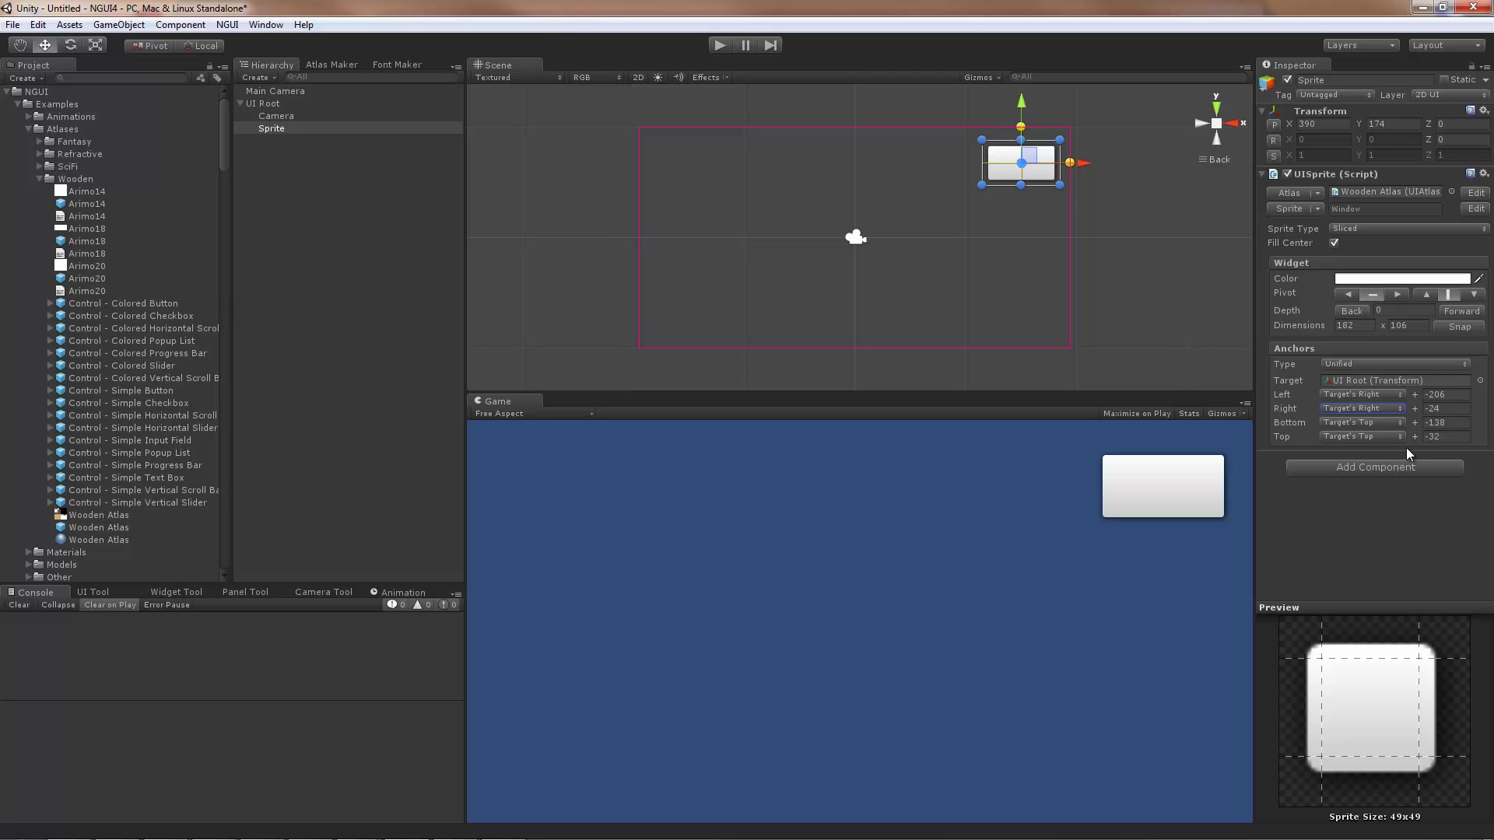
# - Create an empty child object under UI Root and assign it as the sprite's anchor target
pyautogui.click(273, 103)
pyautogui.hotkey('alt', 'shift', 'n')
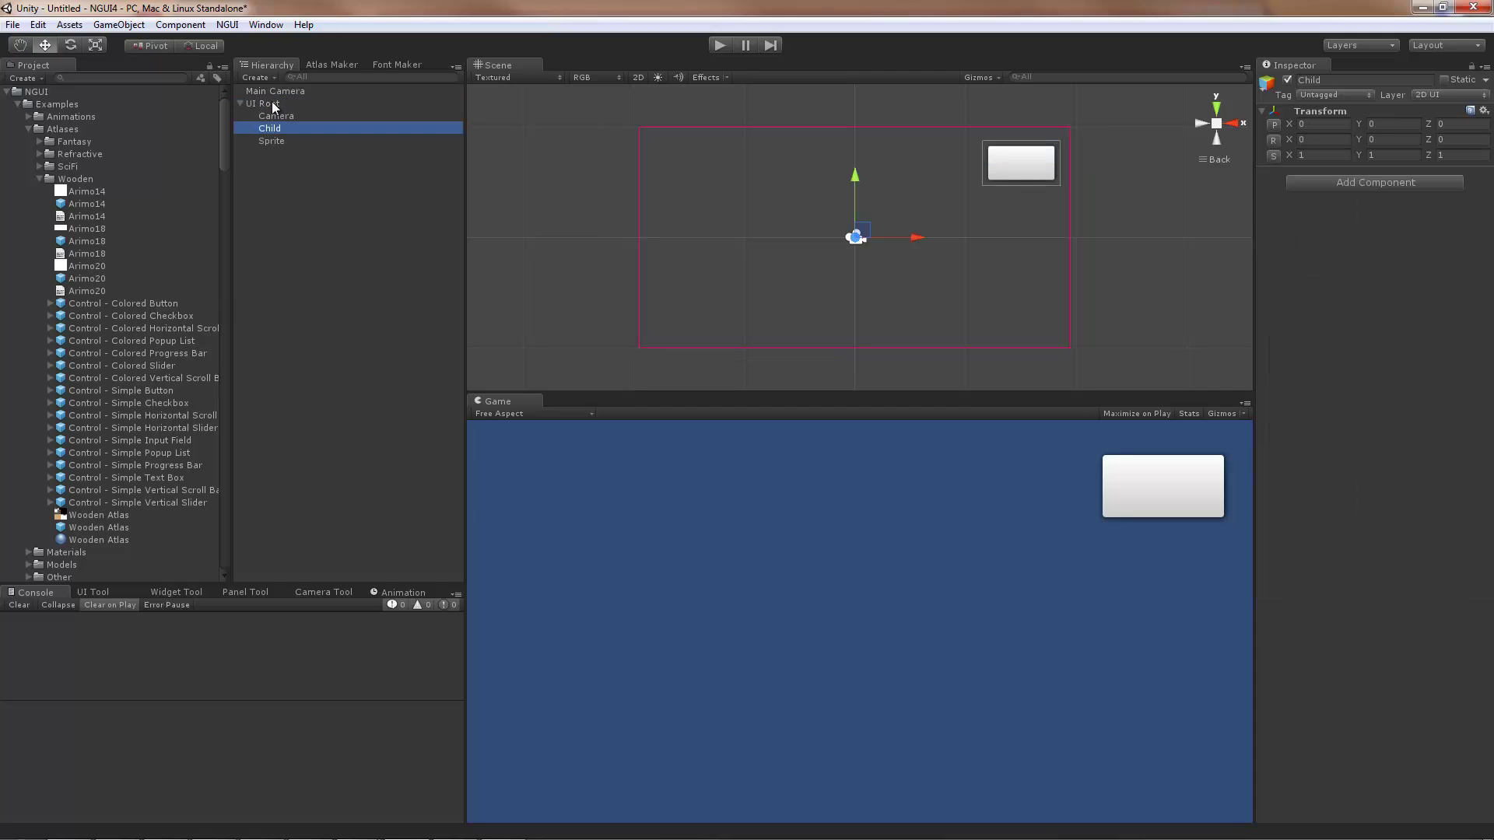
pyautogui.click(1012, 167)
pyautogui.moveTo(274, 129); pyautogui.dragTo(1412, 385)
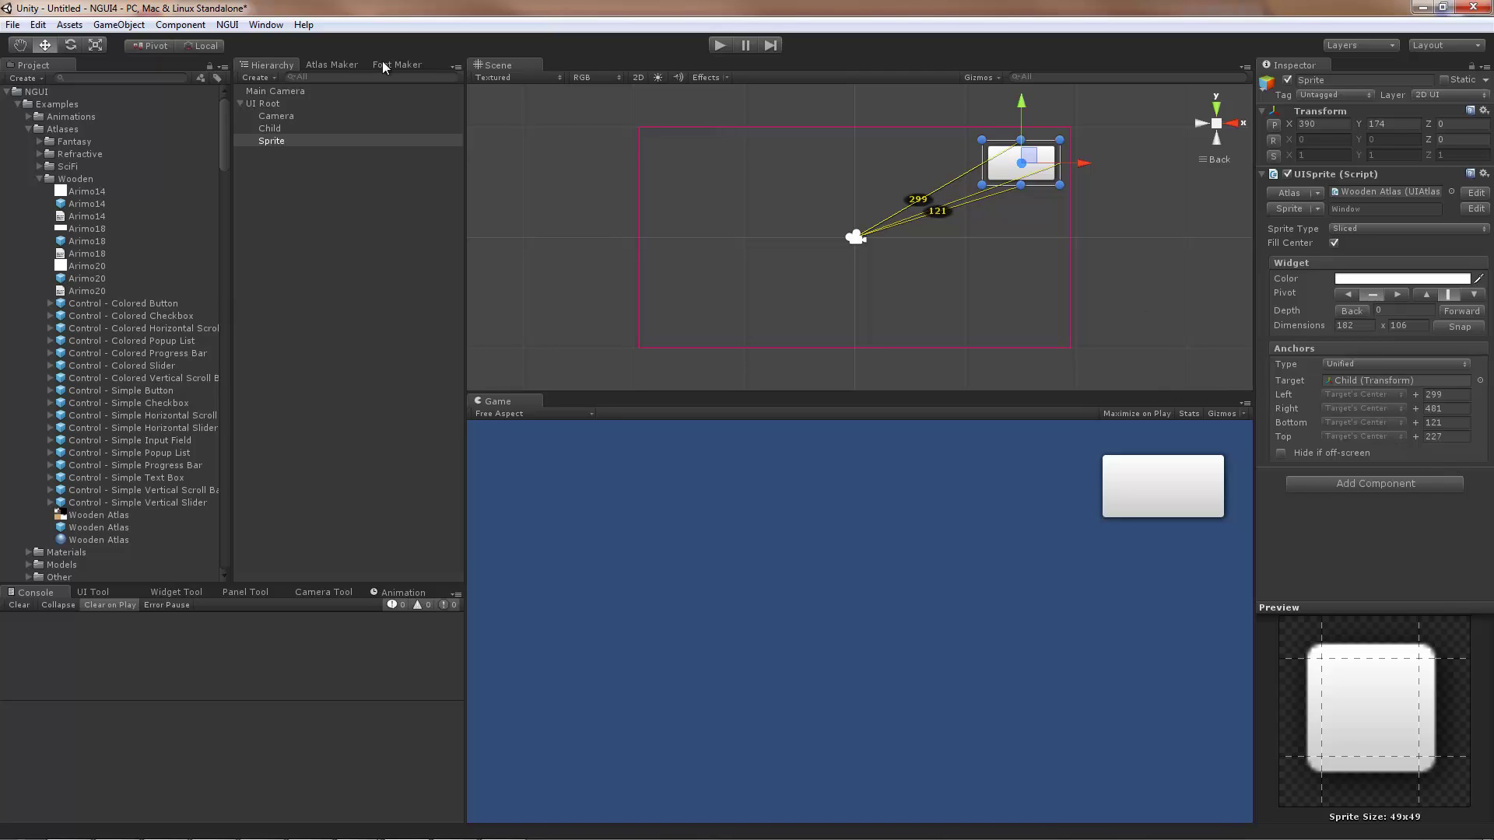
# - Move the Child object to about X -51, Y -67 and reposition the sprite directly above it
pyautogui.click(273, 129)
pyautogui.moveTo(864, 233); pyautogui.dragTo(839, 263)
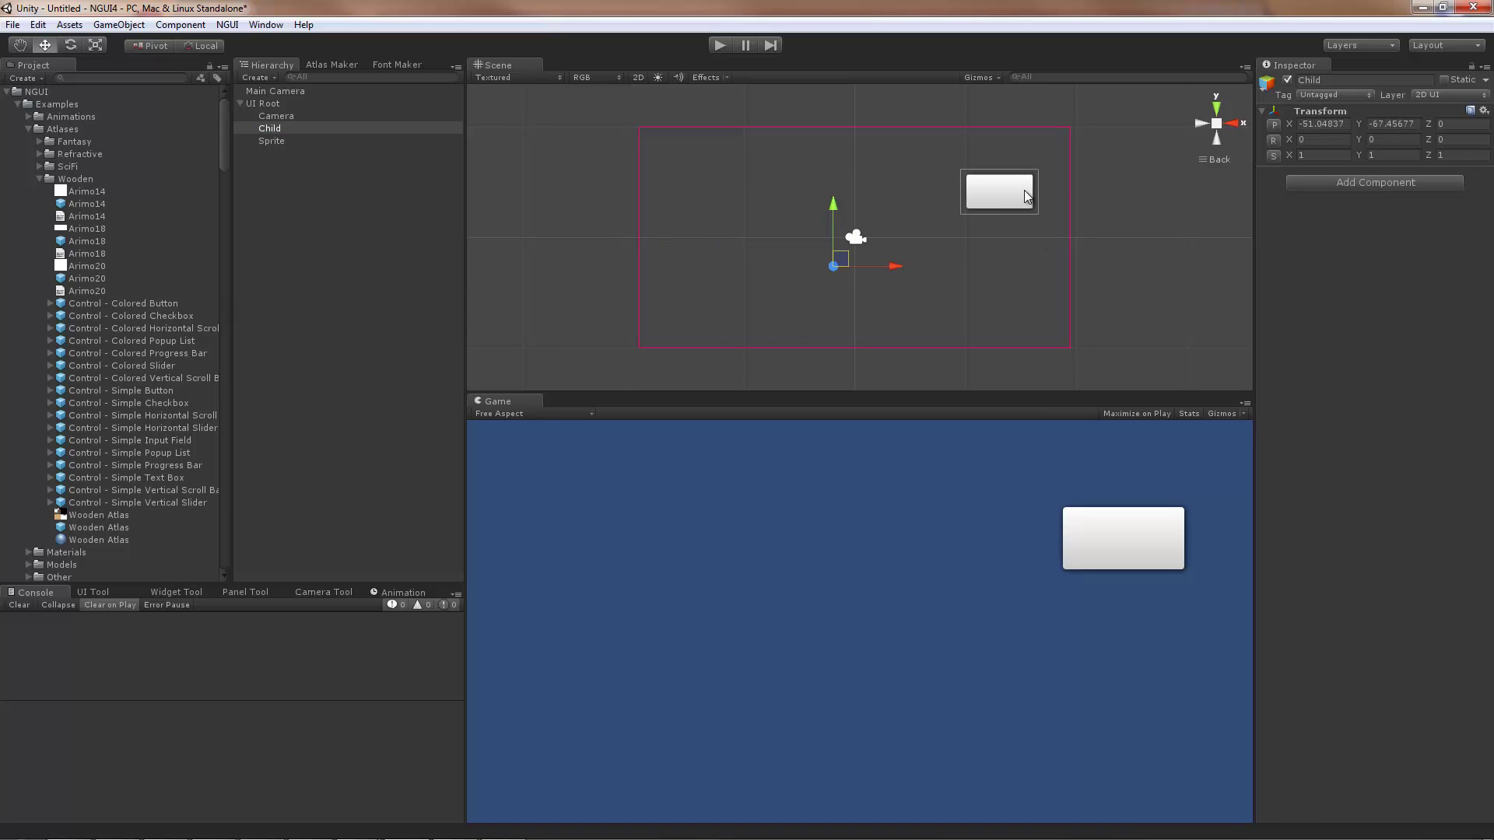
pyautogui.click(1026, 196)
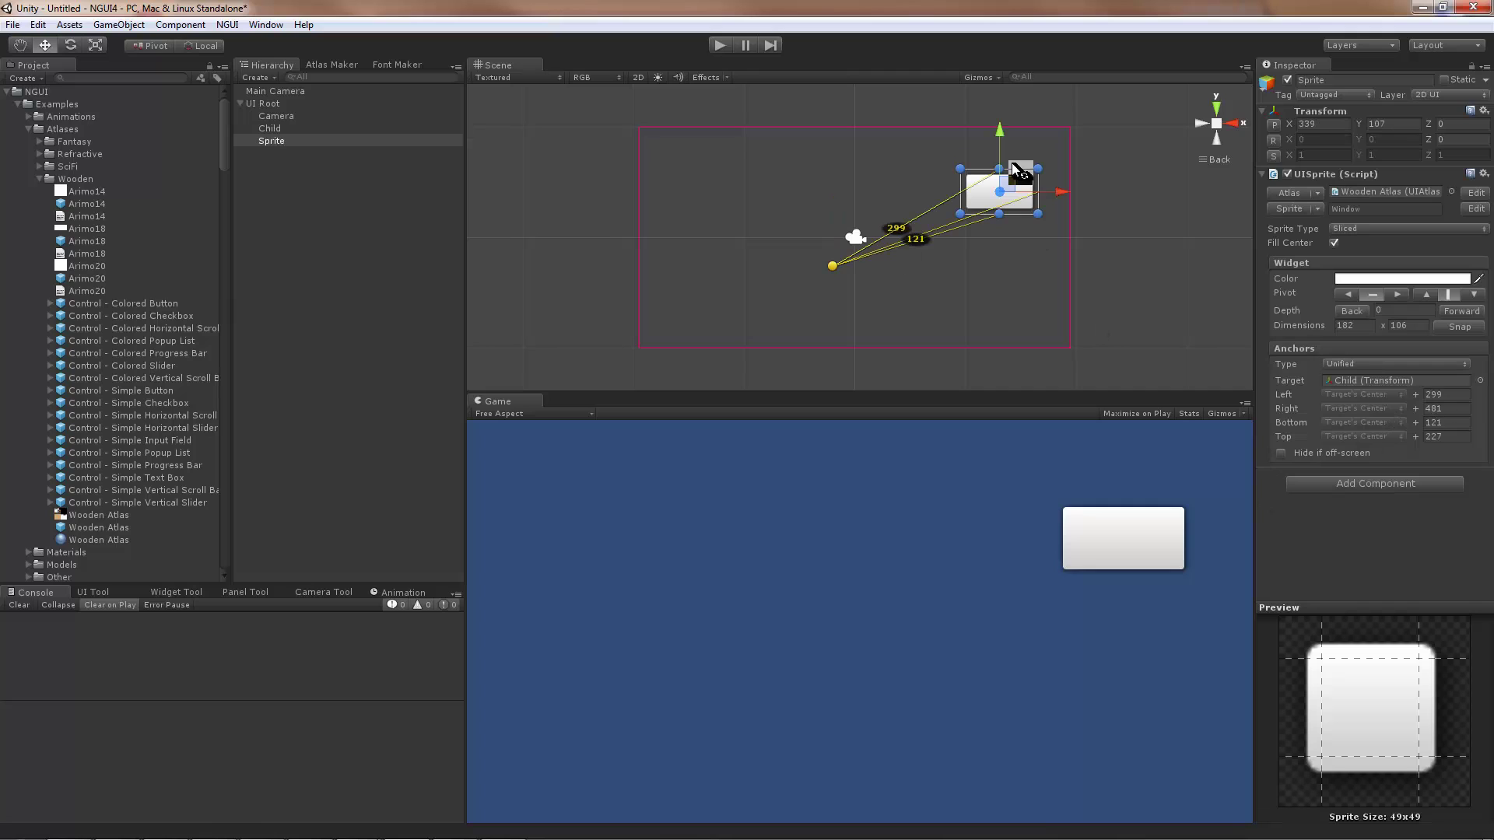
pyautogui.moveTo(1034, 190); pyautogui.dragTo(863, 242)
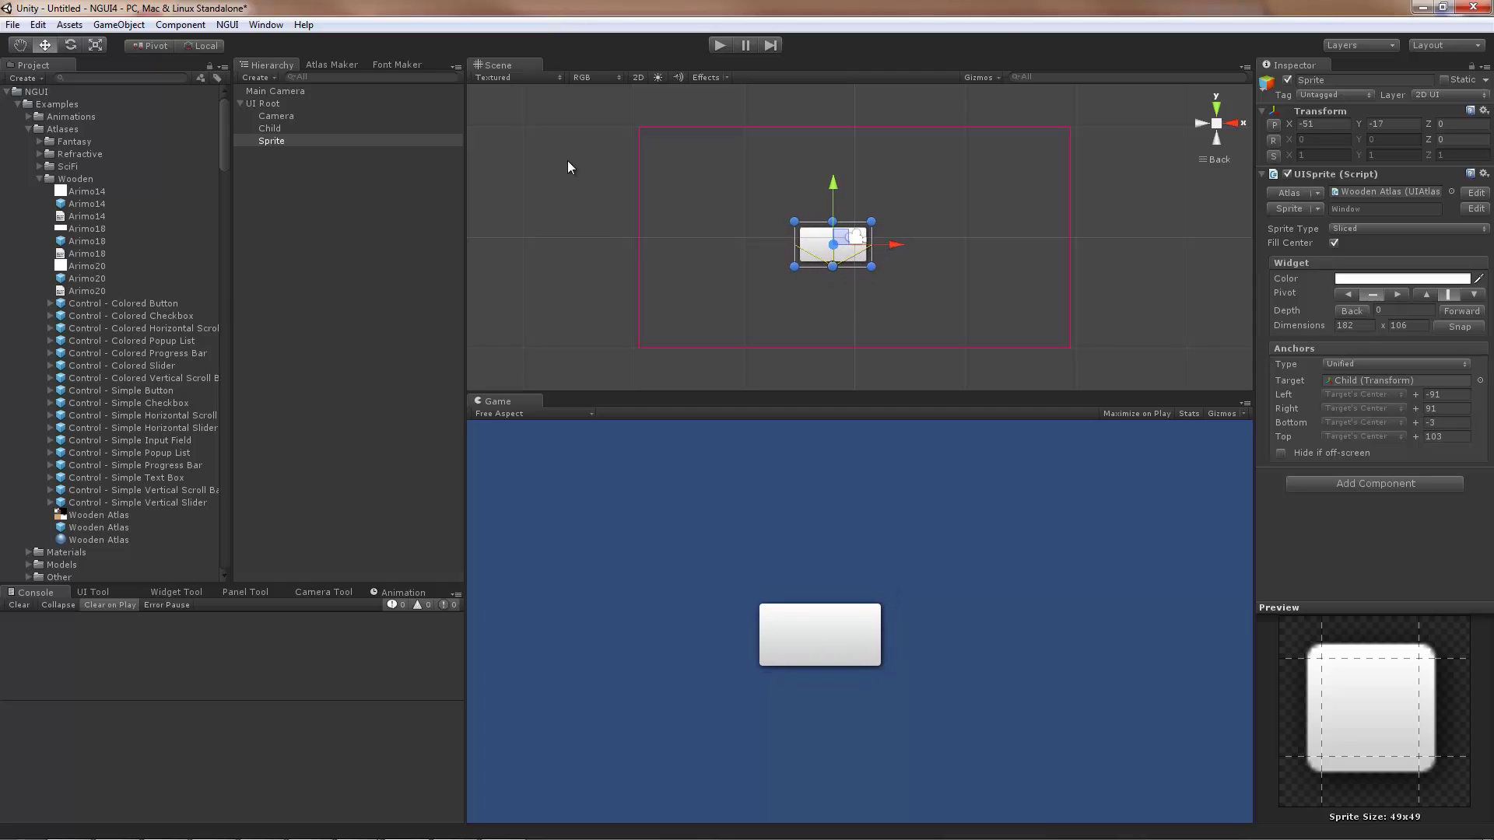
# - Move the Child object up toward the UI root's upper-right area, to about X 275, Y 67
pyautogui.click(269, 129)
pyautogui.moveTo(825, 259); pyautogui.dragTo(995, 210)
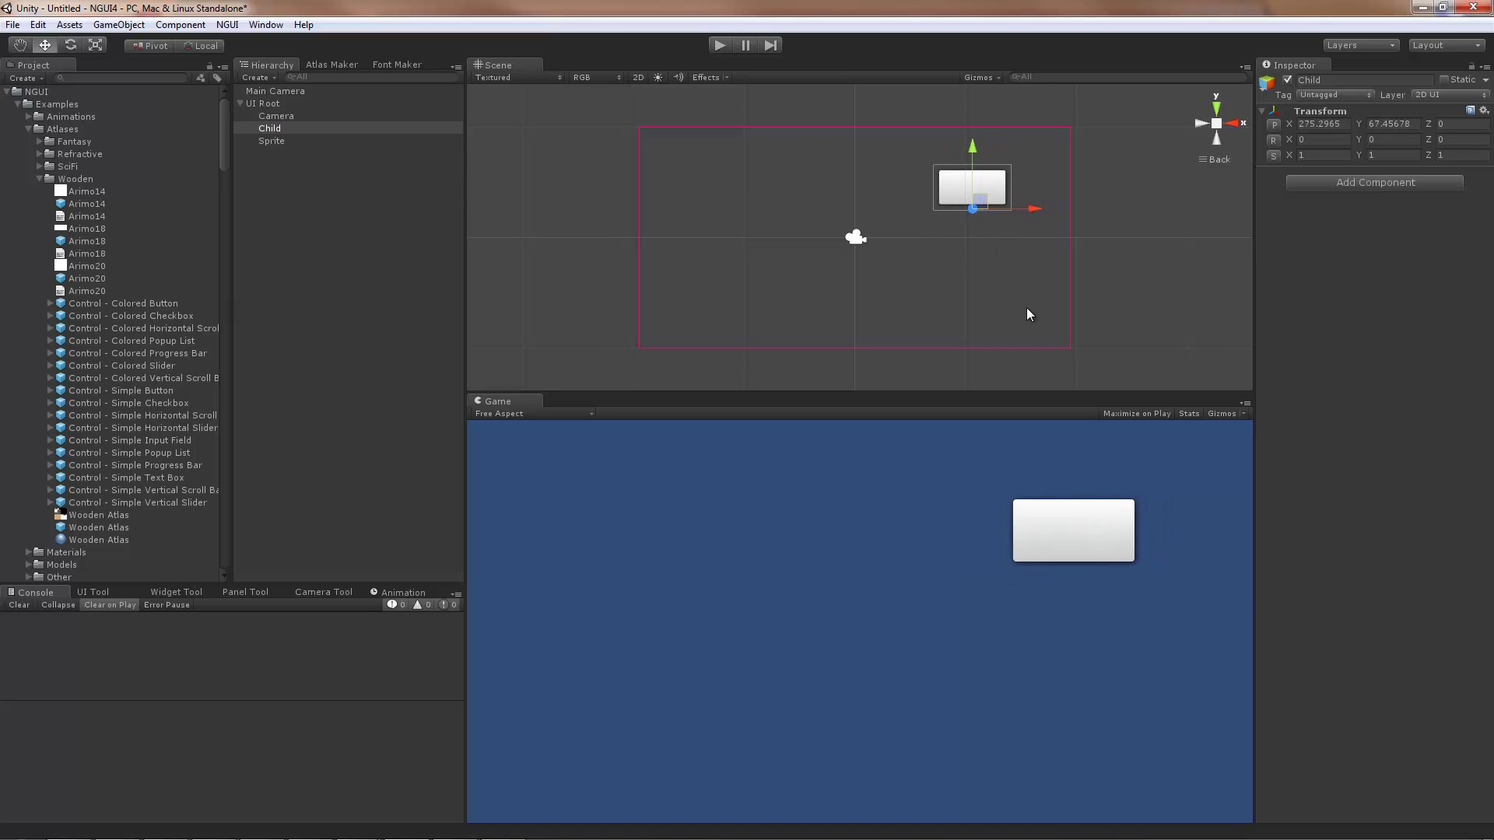
# - Assign the UI Root's Camera as the sprite's anchor target, with Left set to Target's Right and Bottom to Target's Top
pyautogui.click(948, 194)
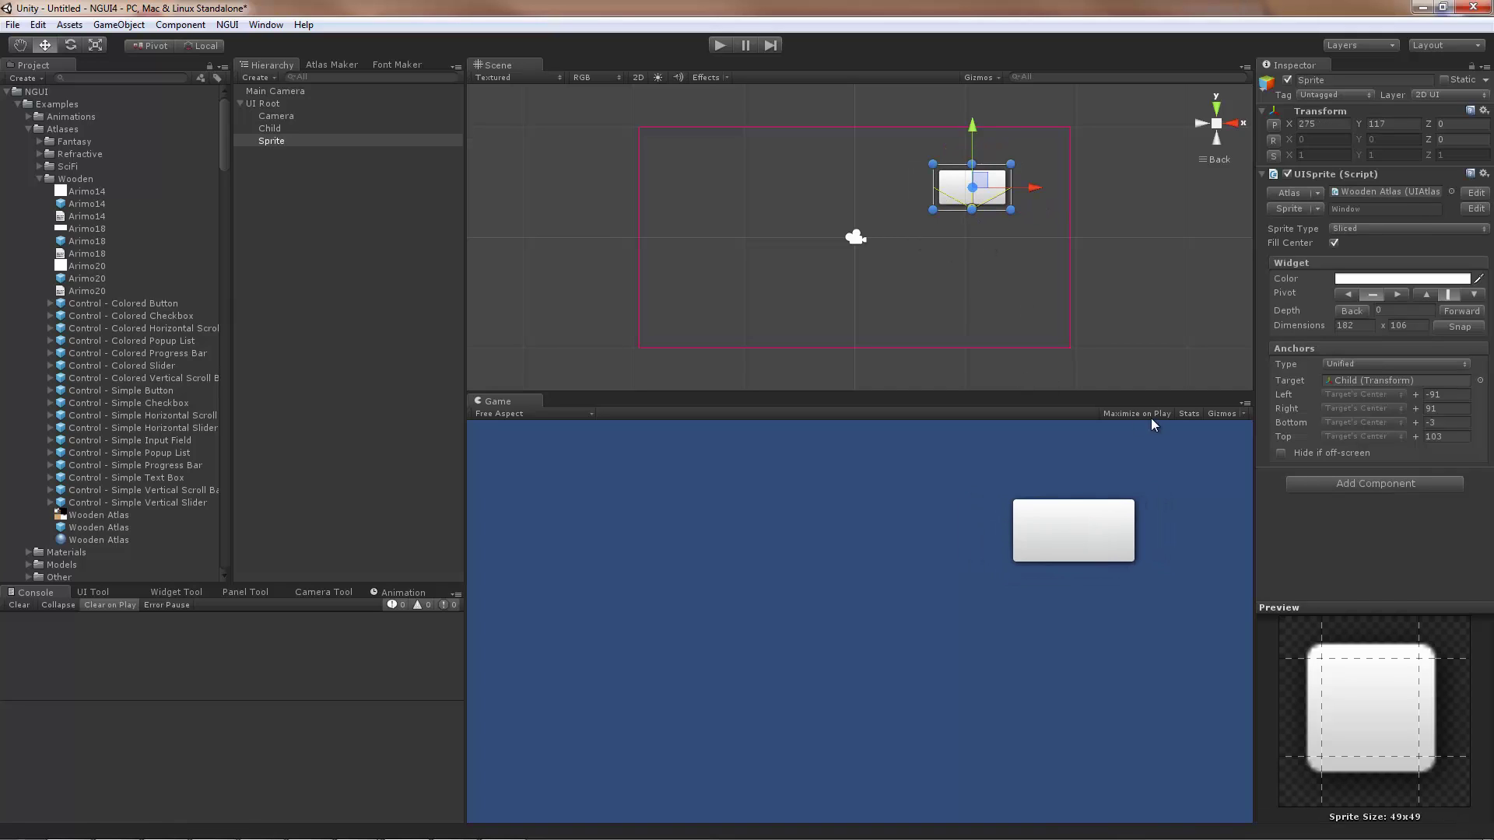
pyautogui.moveTo(277, 112); pyautogui.dragTo(1390, 378)
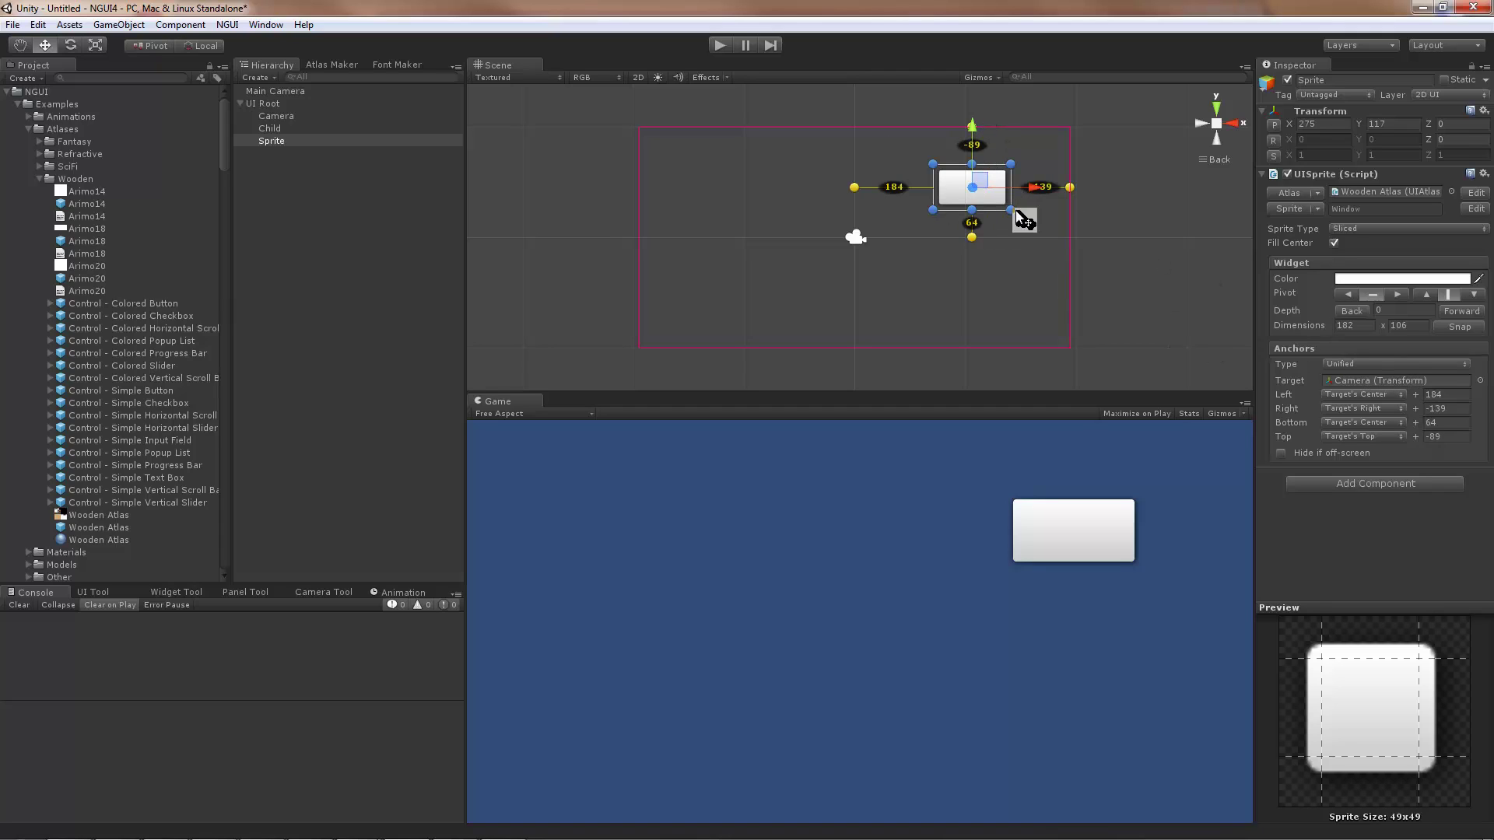
pyautogui.click(1362, 394)
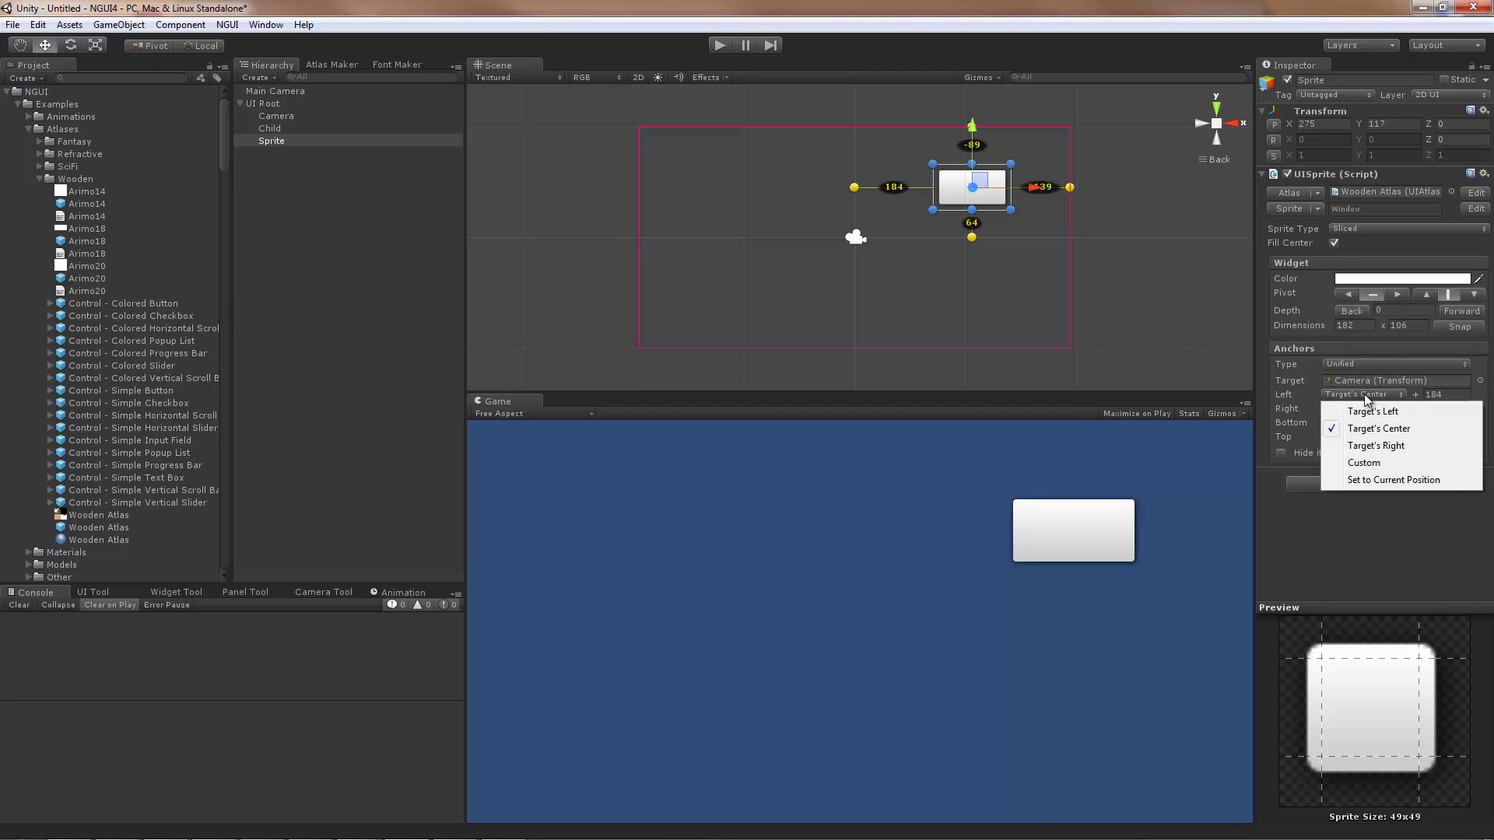
pyautogui.click(1376, 446)
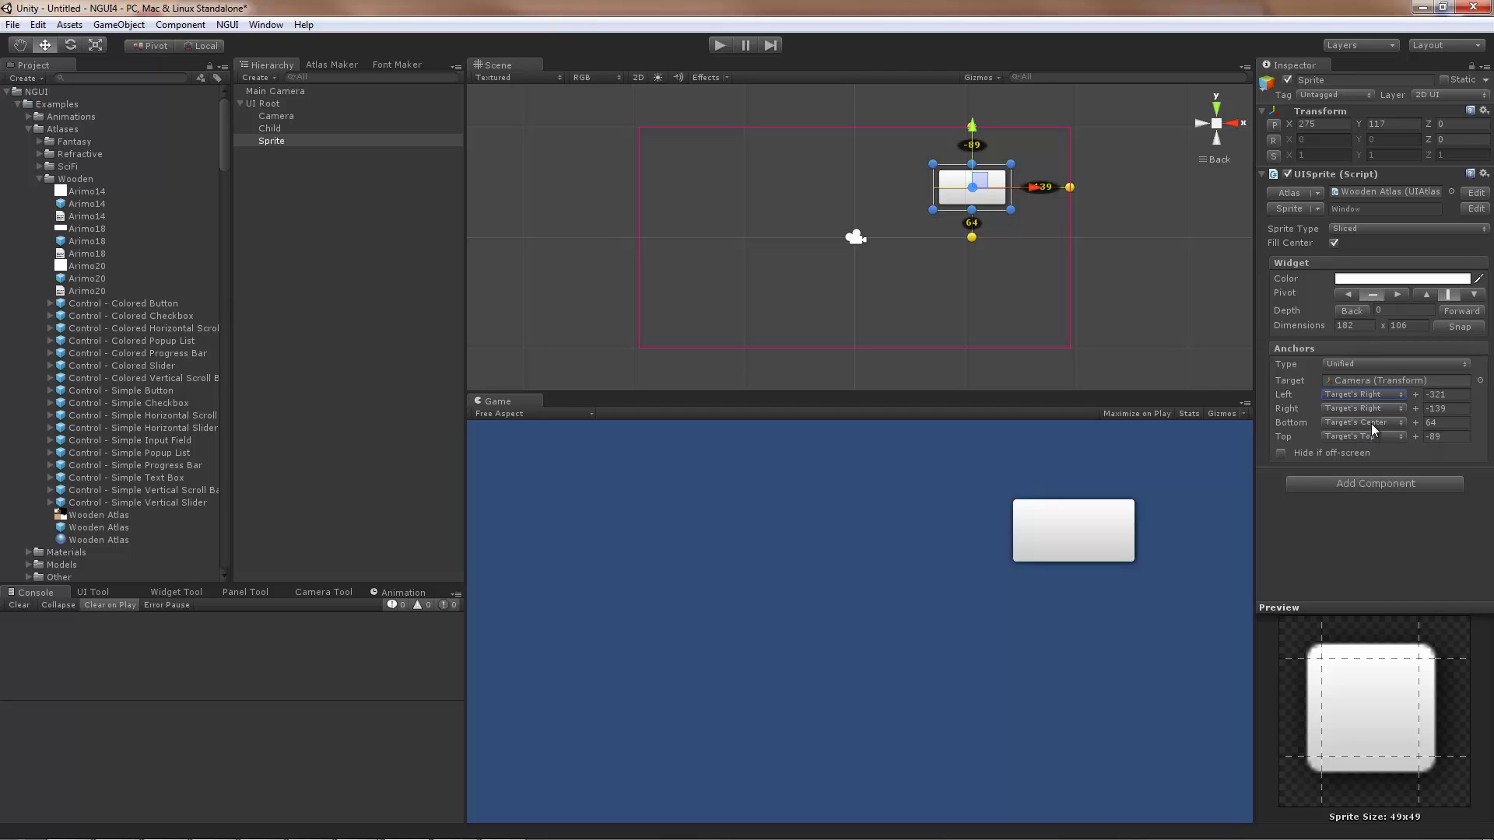
pyautogui.click(1371, 423)
pyautogui.click(1395, 474)
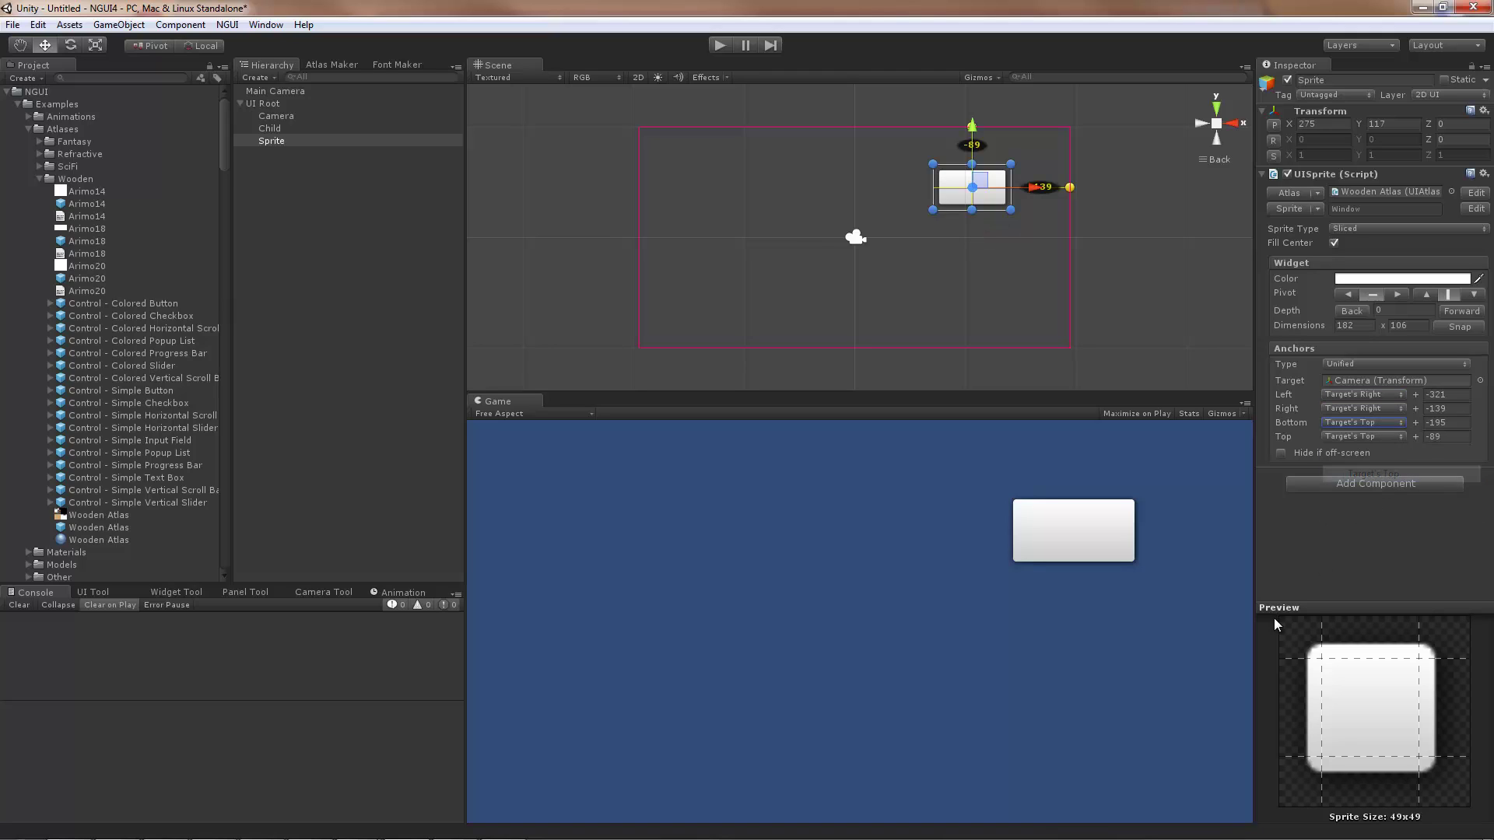